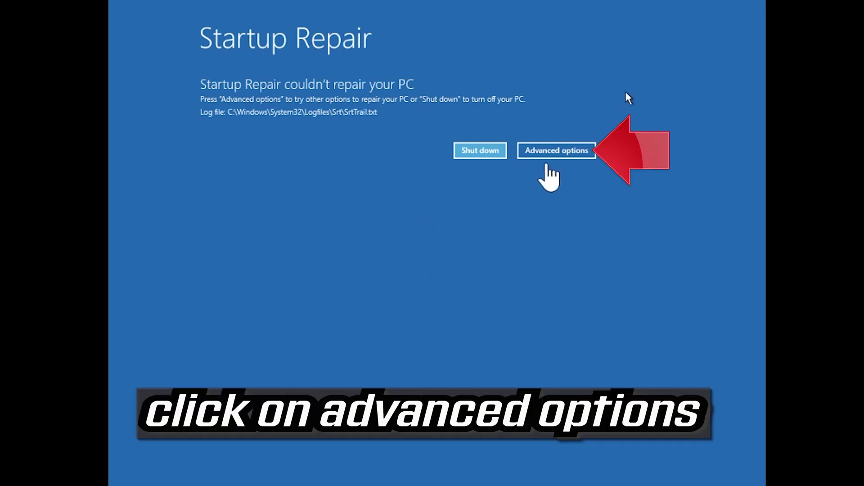
# Leave the failed repair via Troubleshoot > Advanced options and rerun Startup Repair
pyautogui.click(531, 151)
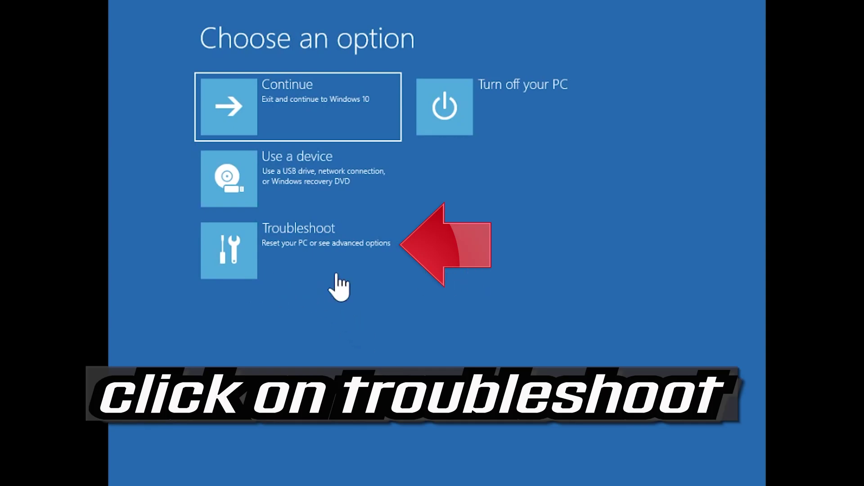
pyautogui.click(288, 266)
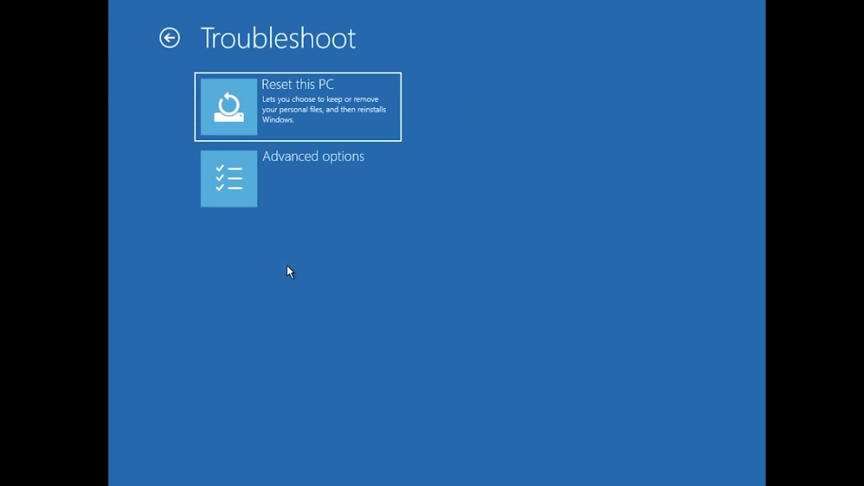
pyautogui.click(372, 179)
pyautogui.click(374, 183)
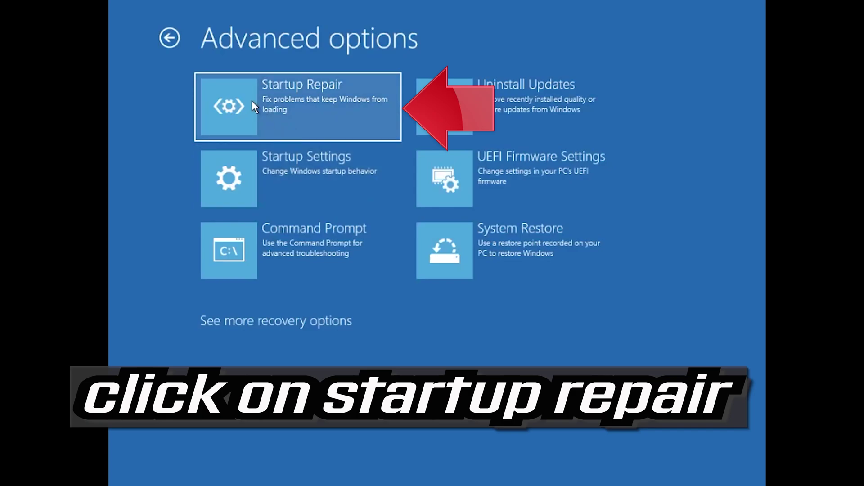
pyautogui.click(316, 103)
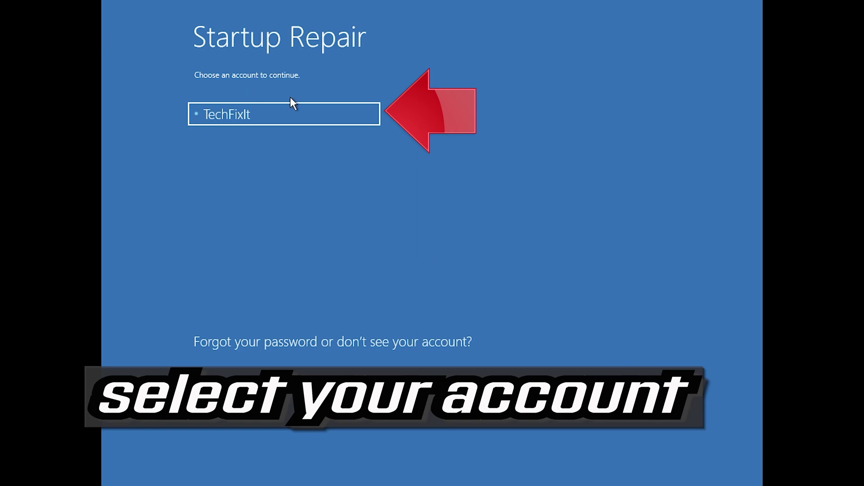
# Pick the account and continue with a blank password so Startup Repair diagnoses the PC
pyautogui.click(324, 116)
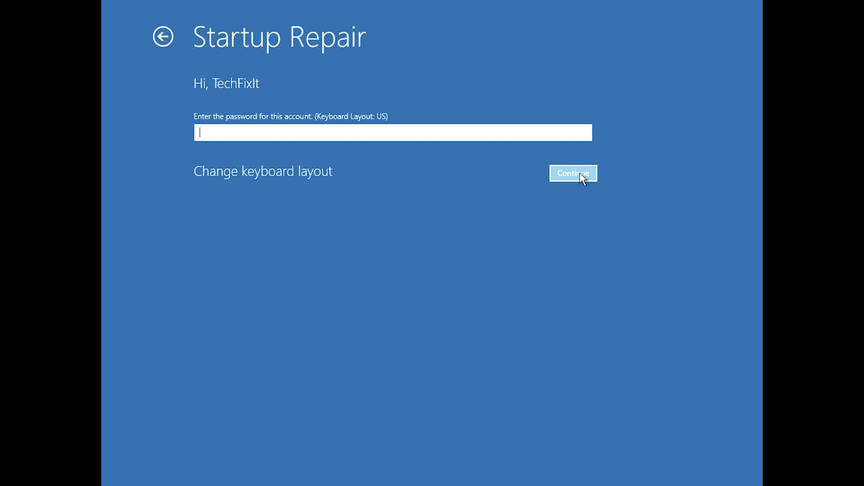
pyautogui.click(573, 174)
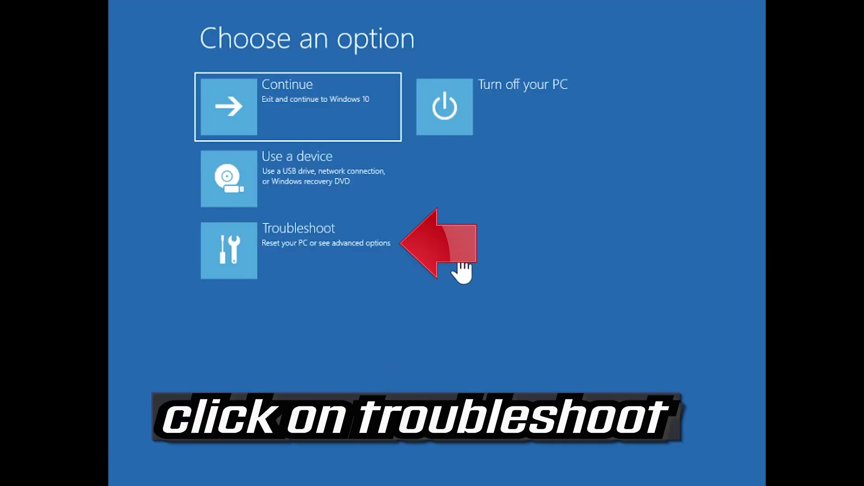
# Launch Command Prompt from Troubleshoot > Advanced options and pick the account after the restart
pyautogui.click(288, 271)
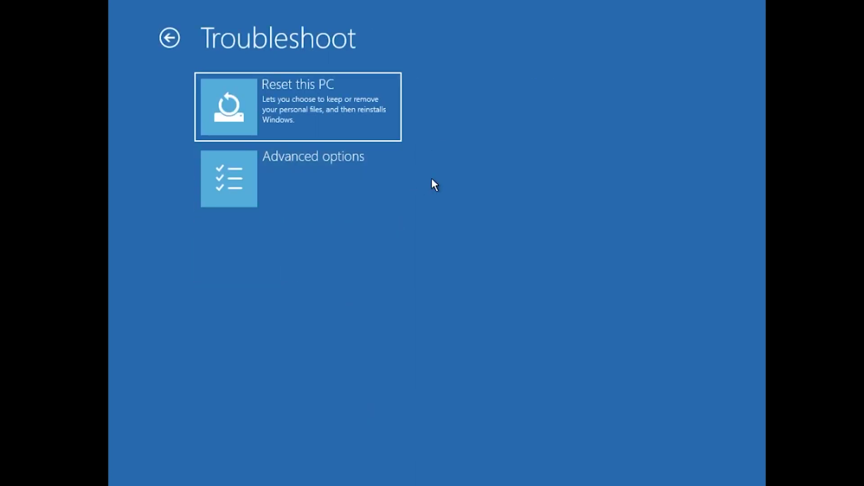
pyautogui.click(372, 179)
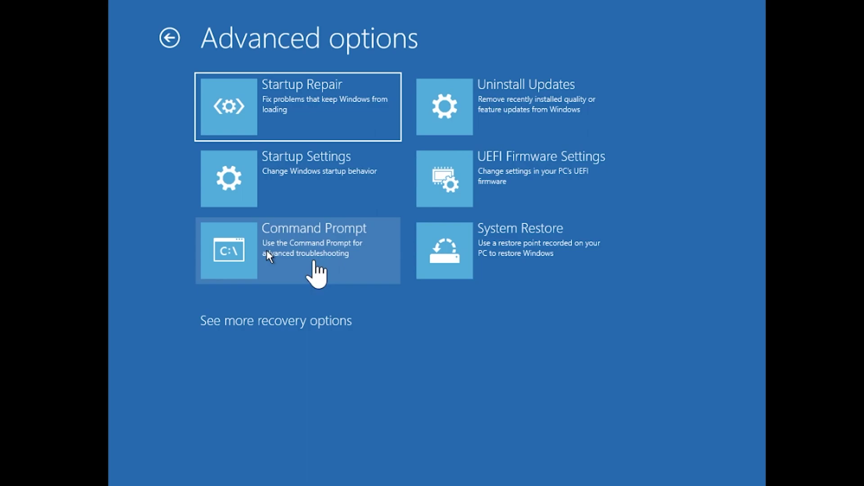
pyautogui.click(315, 265)
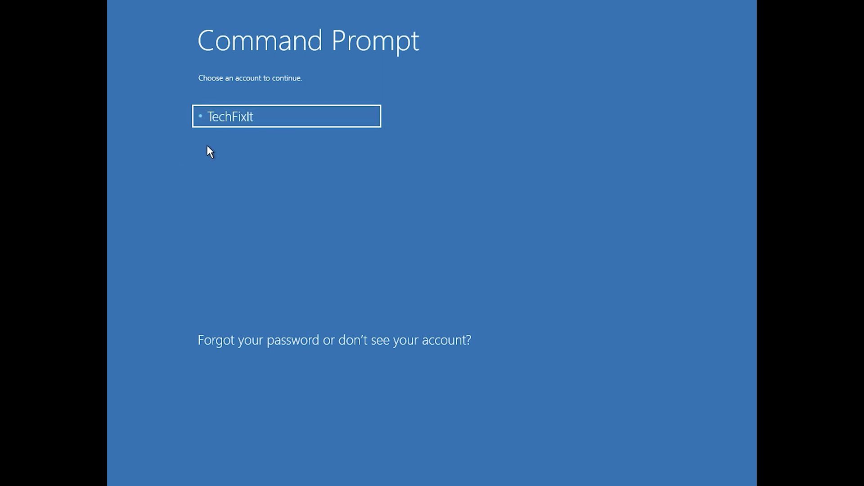
pyautogui.click(283, 122)
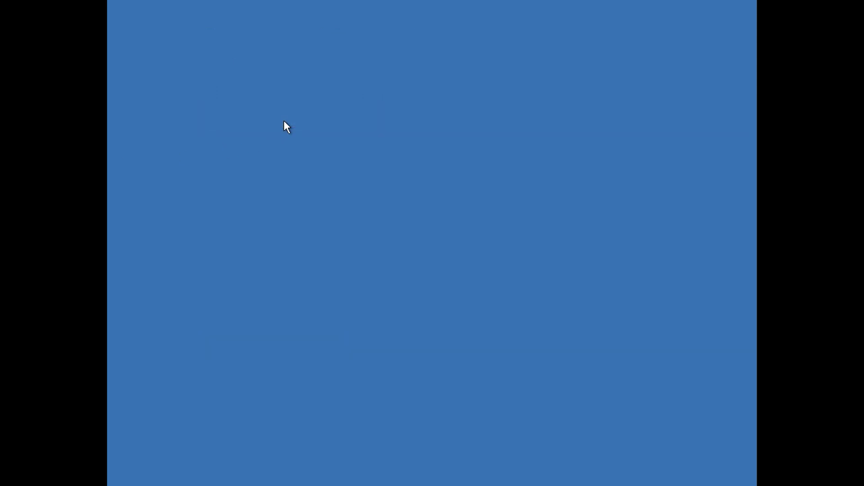
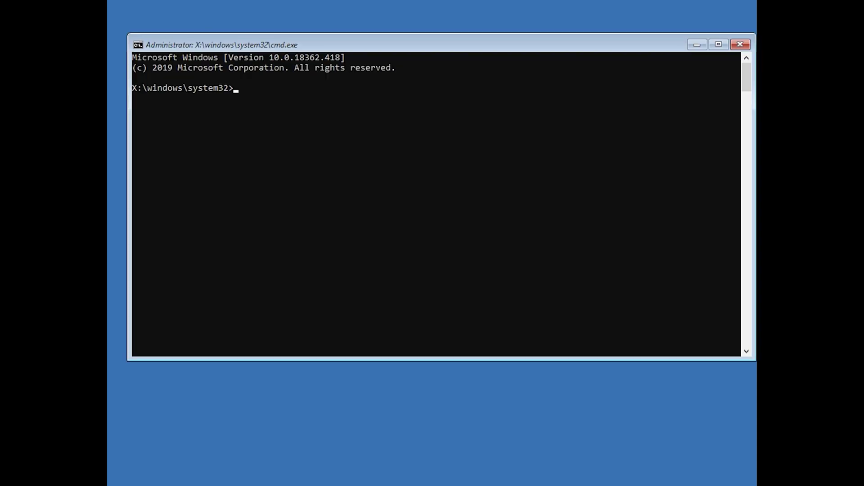
# Run bootrec /fixmbr (succeeds) and bootrec /fixboot, which returns 'Access is denied'
pyautogui.write('bootrec')
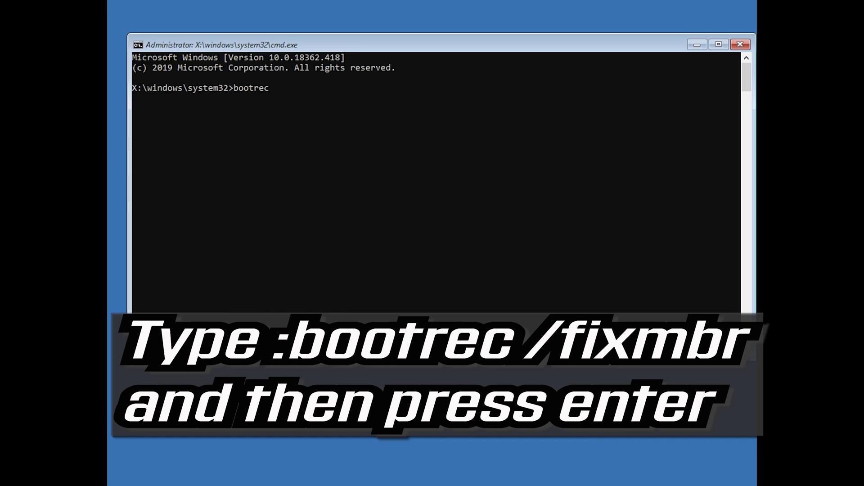
pyautogui.write(' /fixmbr')
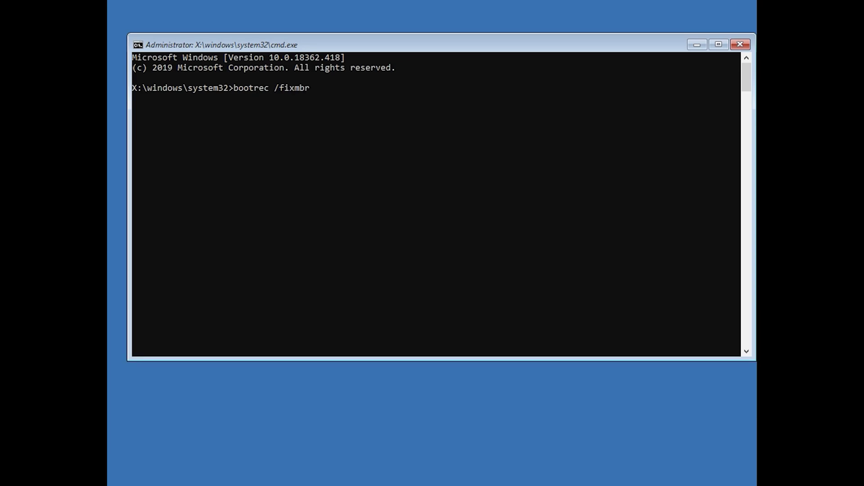
pyautogui.press('Return')
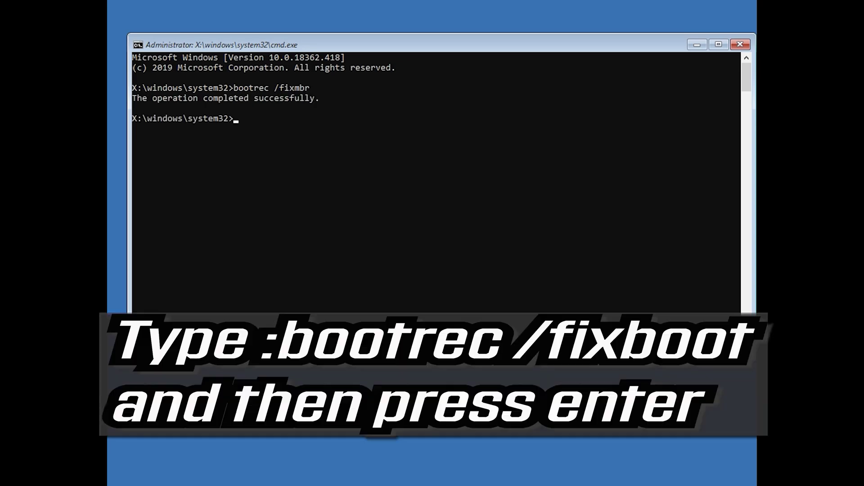
pyautogui.write('bootrec /fixboot')
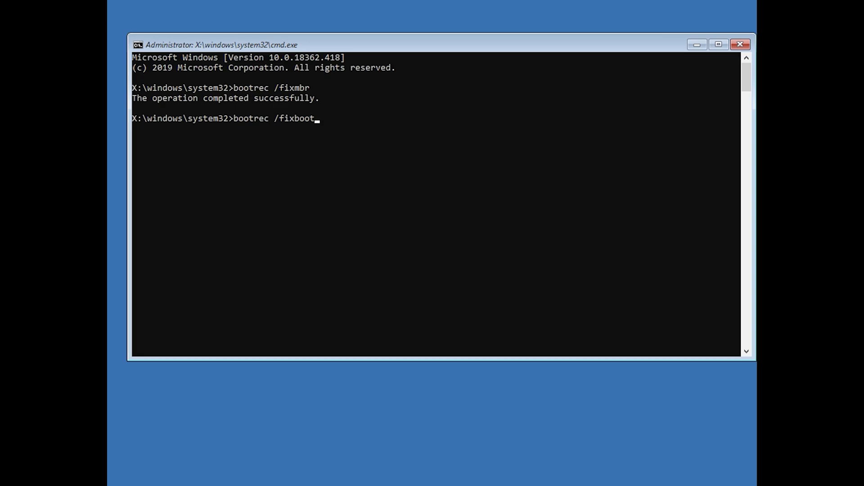
pyautogui.press('Return')
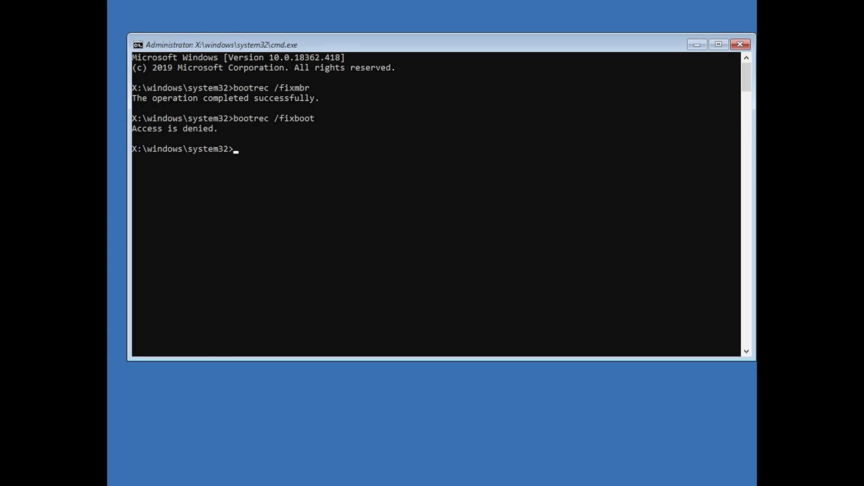
pyautogui.write('boo')
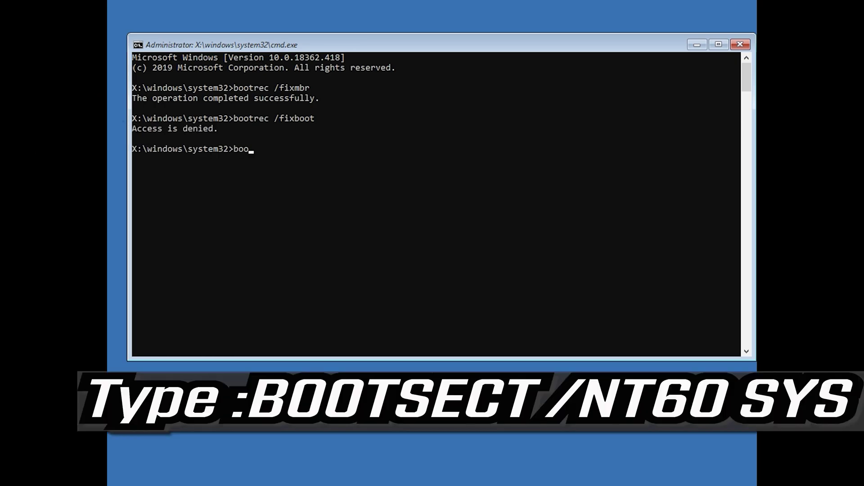
pyautogui.write('tsect /nt60 sys')
# Update the system bootcode with bootsect /nt60 sys, then rerun bootrec /fixboot successfully
pyautogui.press('Return')
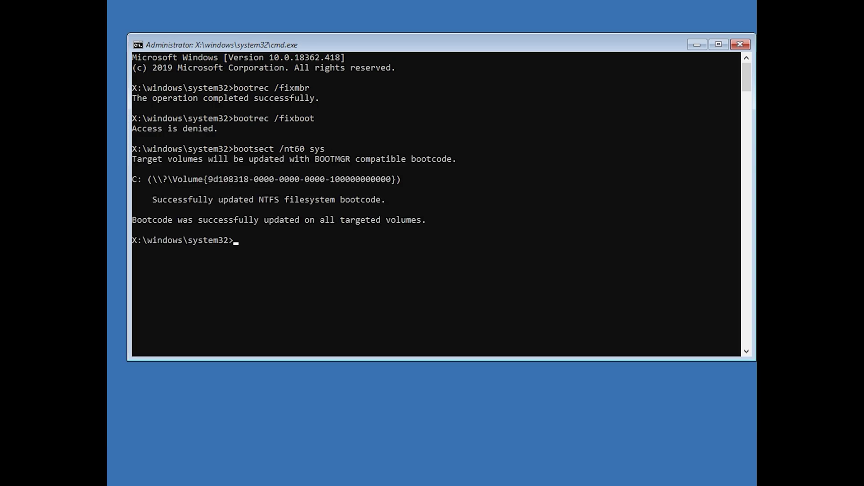
pyautogui.write('boot')
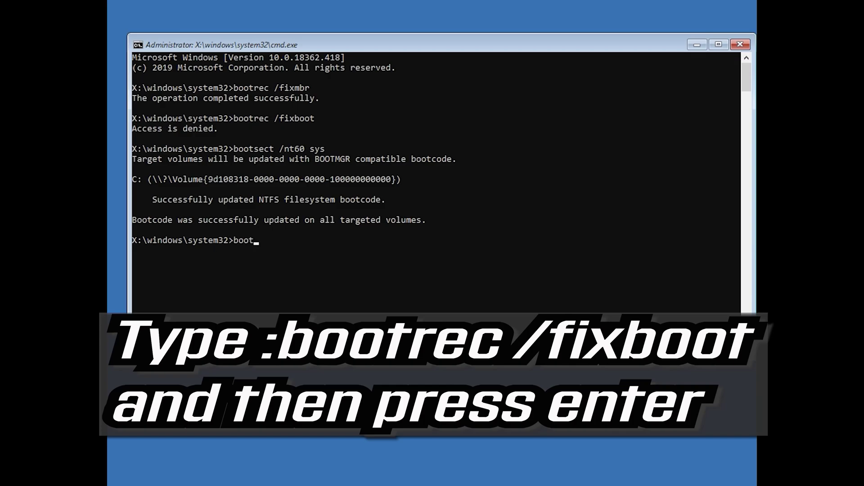
pyautogui.write('rec /fixboot')
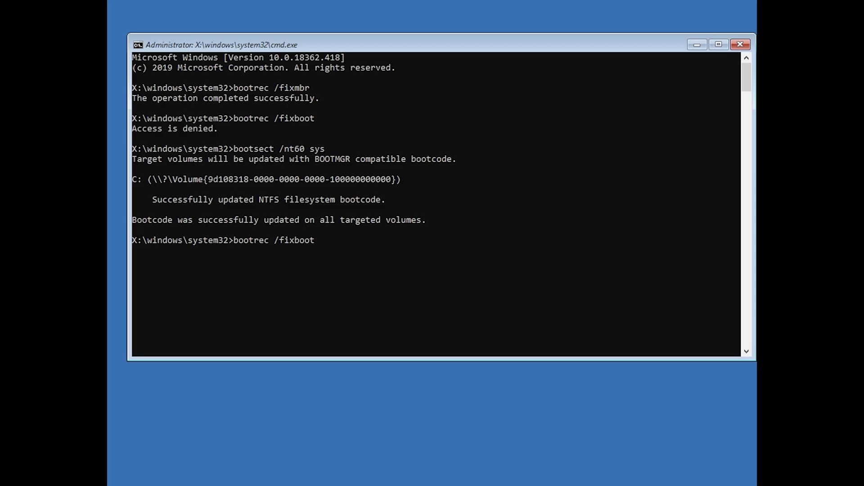
pyautogui.press('Return')
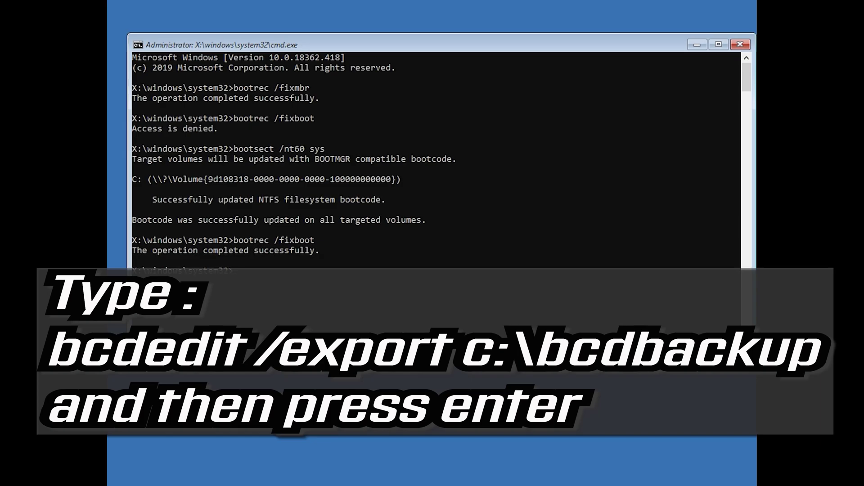
# Export a backup of the boot configuration data to c:\bcdbackup
pyautogui.write('bcdedit /export')
pyautogui.write('c:\\bcdbackup')
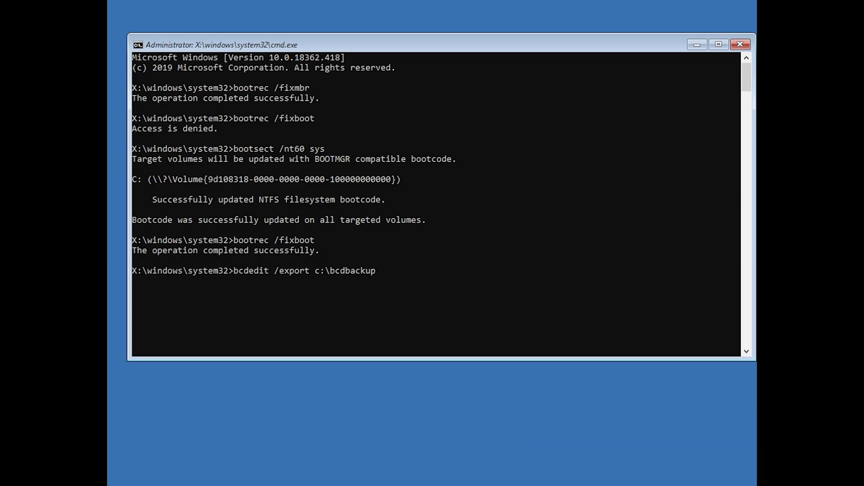
pyautogui.press('Return')
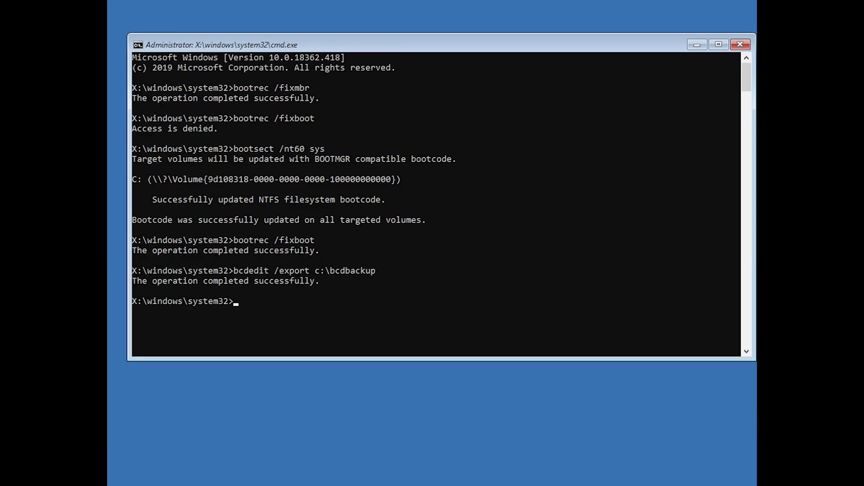
# Remove the hidden, read-only and system attributes from c:\boot\bcd
pyautogui.write('attrib')
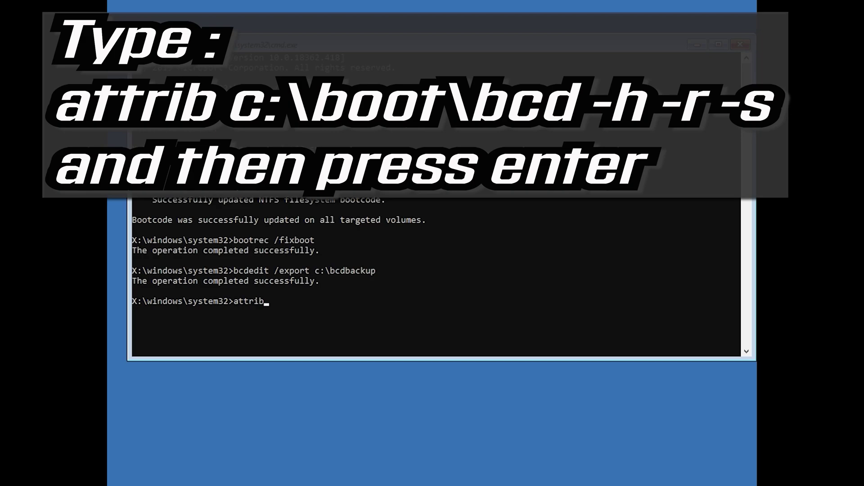
pyautogui.write(':\\boot\\bcd -h -r -s')
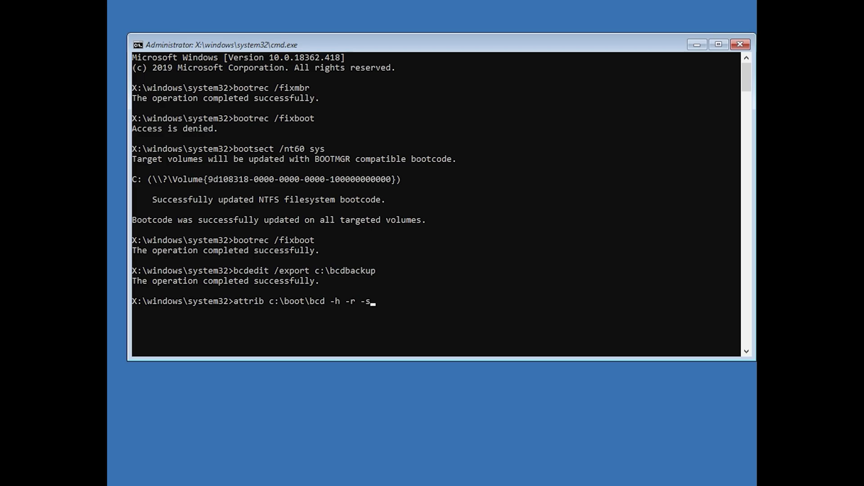
pyautogui.press('Return')
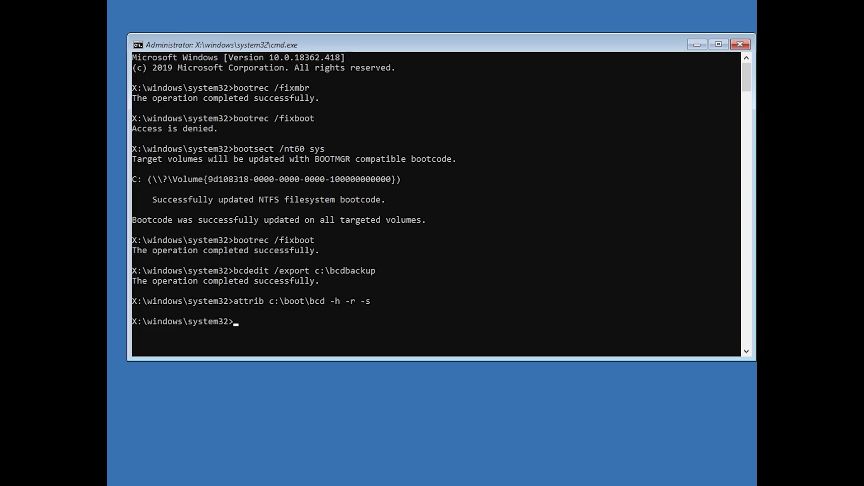
# Rename c:\boot\bcd to bcd.old and start bootrec /rebuildbcd
pyautogui.write('re')
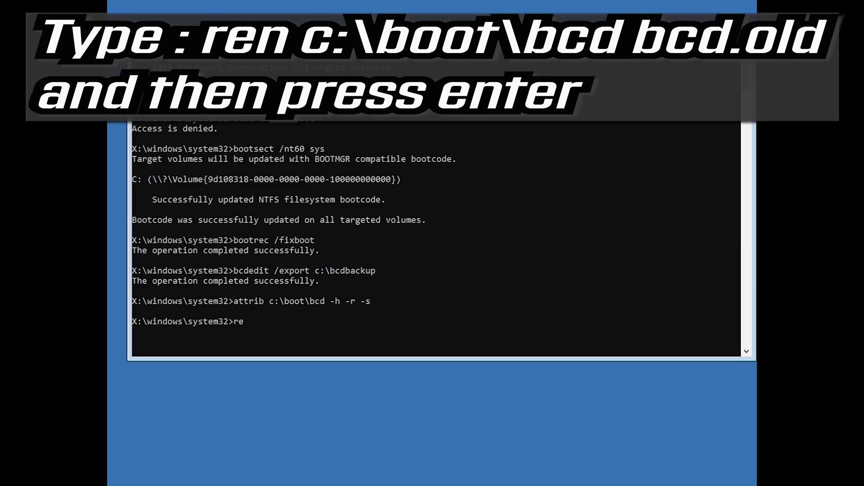
pyautogui.write('n c:\\boot\\bcd bcd.old')
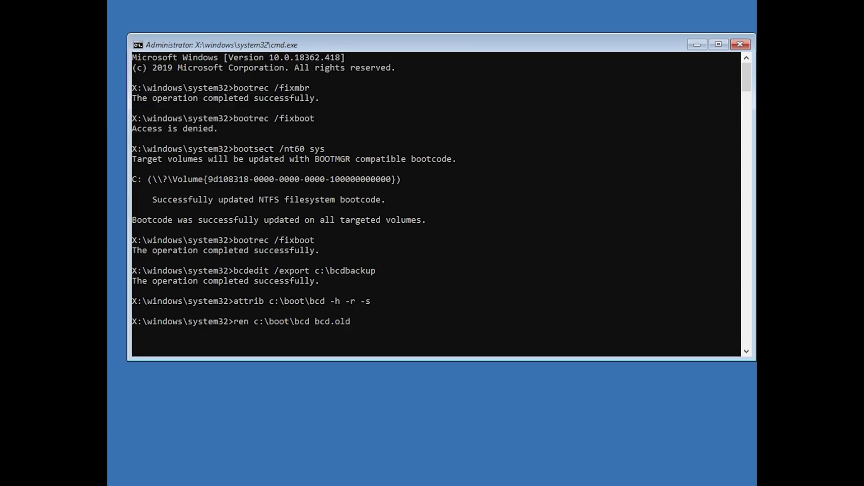
pyautogui.press('Return')
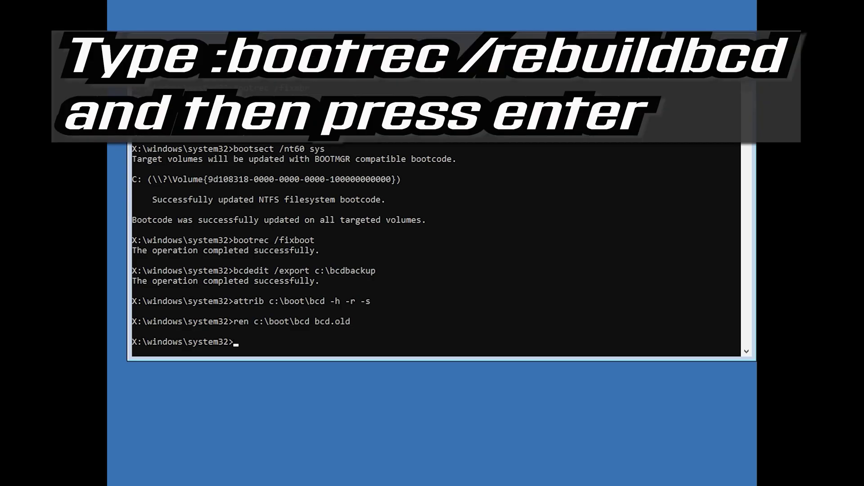
pyautogui.write('bootrec /rebuildbcd')
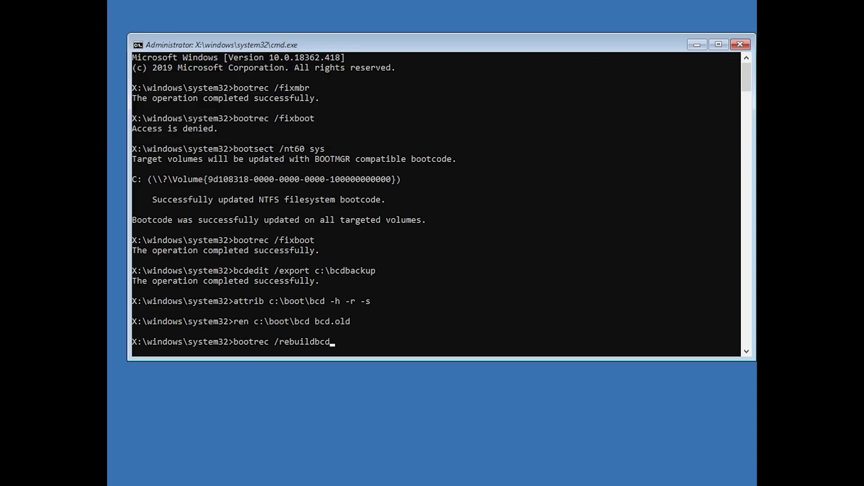
pyautogui.press('Return')
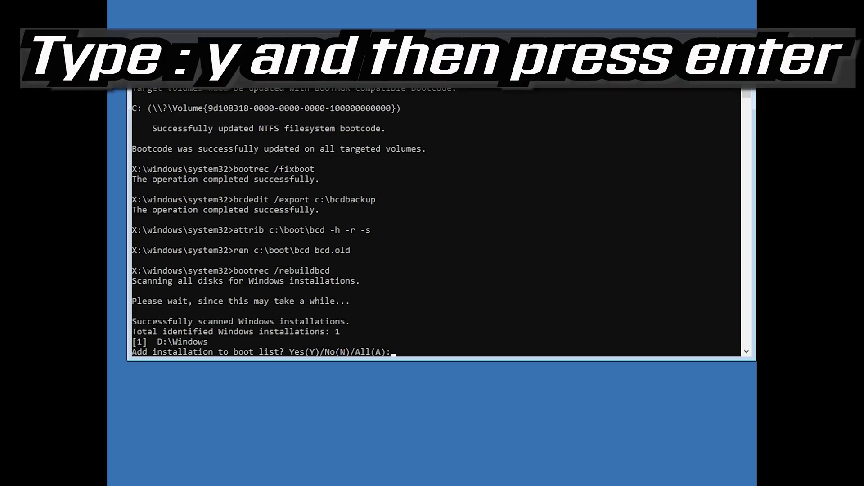
# Answer y to add D:\Windows to the boot list, then exit the Command Prompt
pyautogui.write('y')
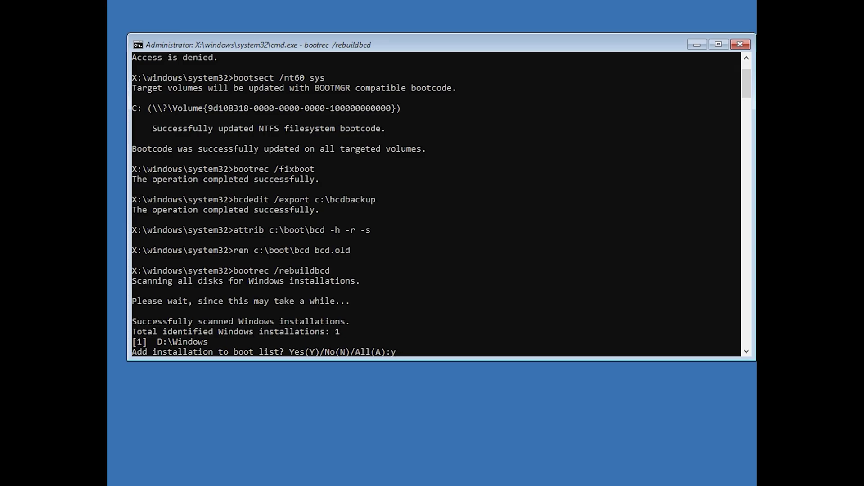
pyautogui.press('Return')
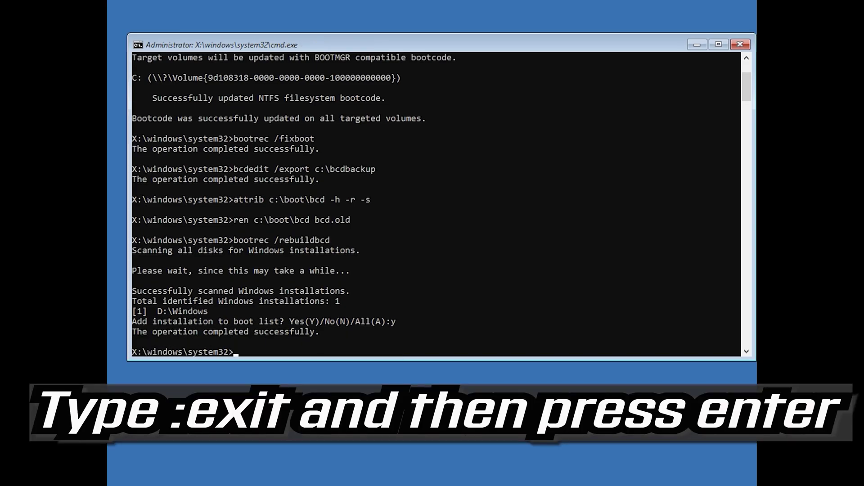
pyautogui.write('exit')
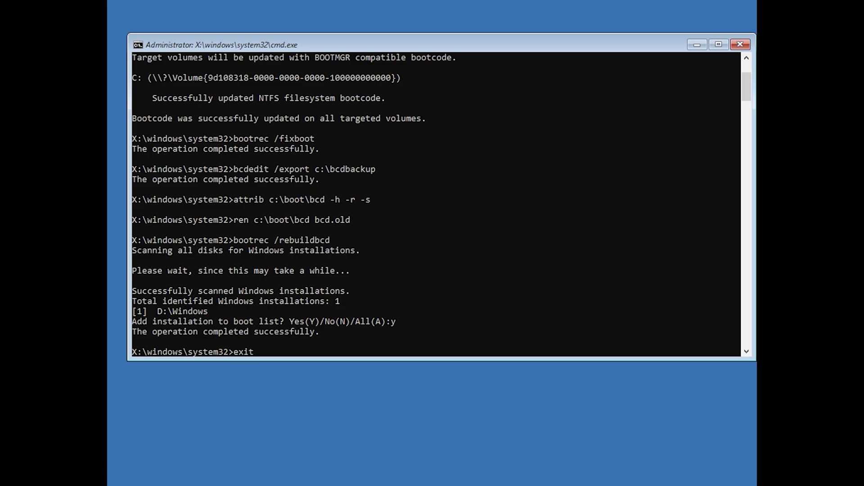
pyautogui.press('Return')
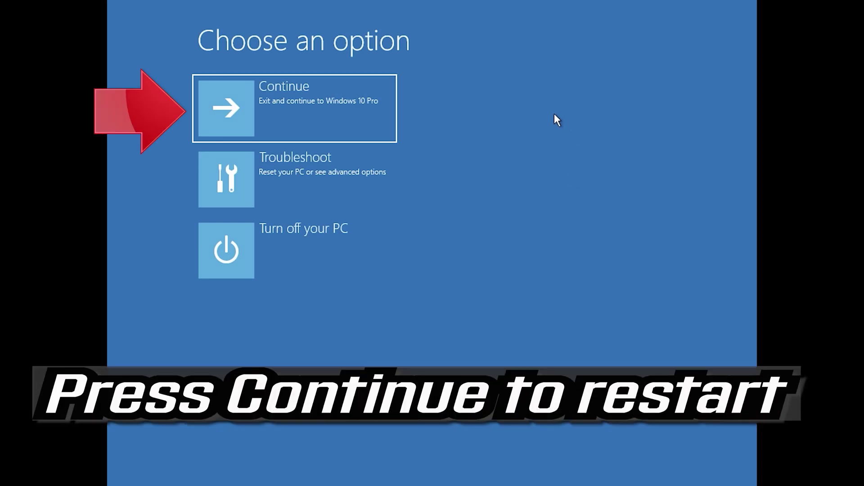
# Choose Continue to exit recovery and restart the PC
pyautogui.click(335, 93)
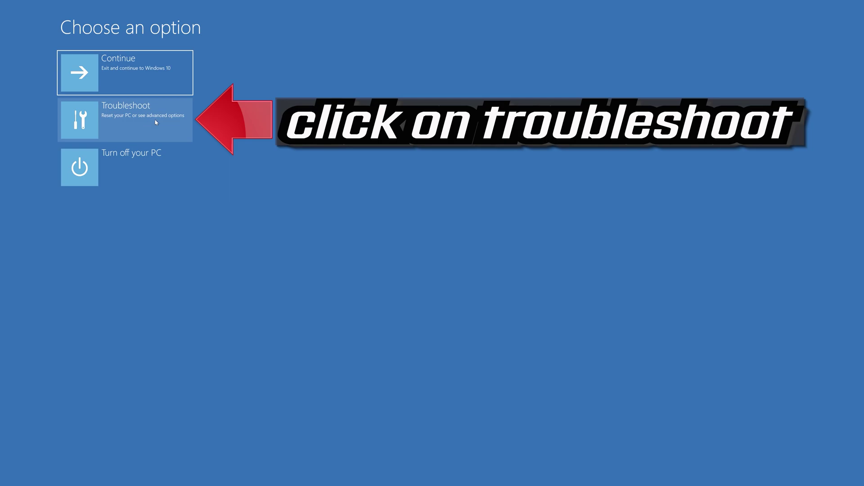
# Launch System Restore from Troubleshoot > Advanced options and sign in with the user account
pyautogui.click(128, 128)
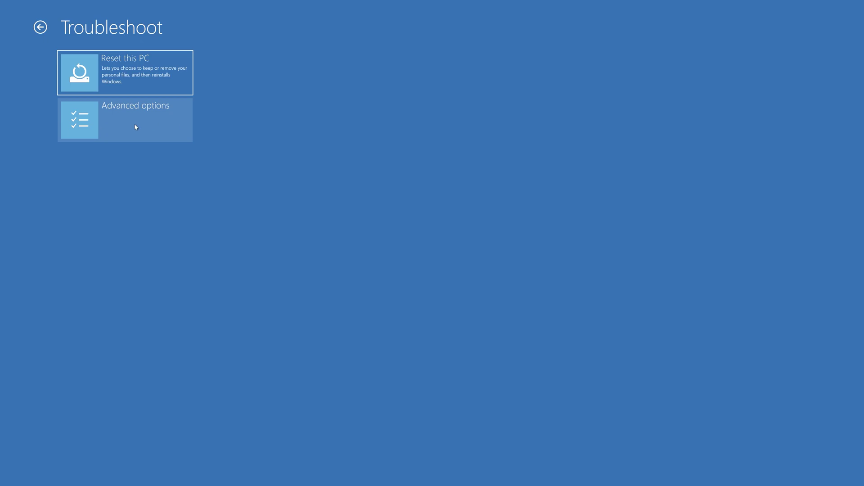
pyautogui.click(136, 128)
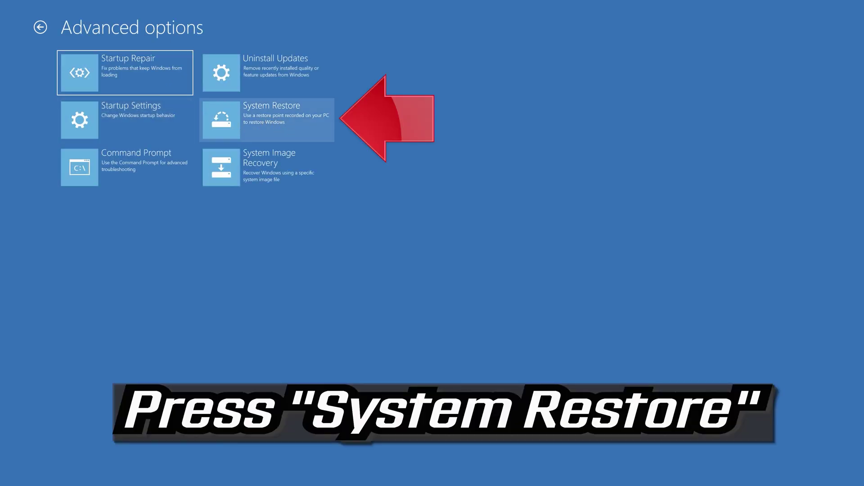
pyautogui.click(284, 131)
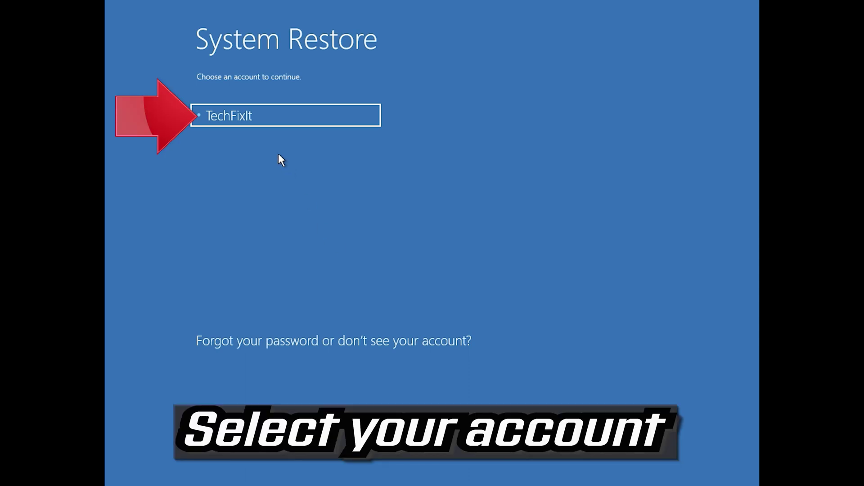
pyautogui.click(293, 114)
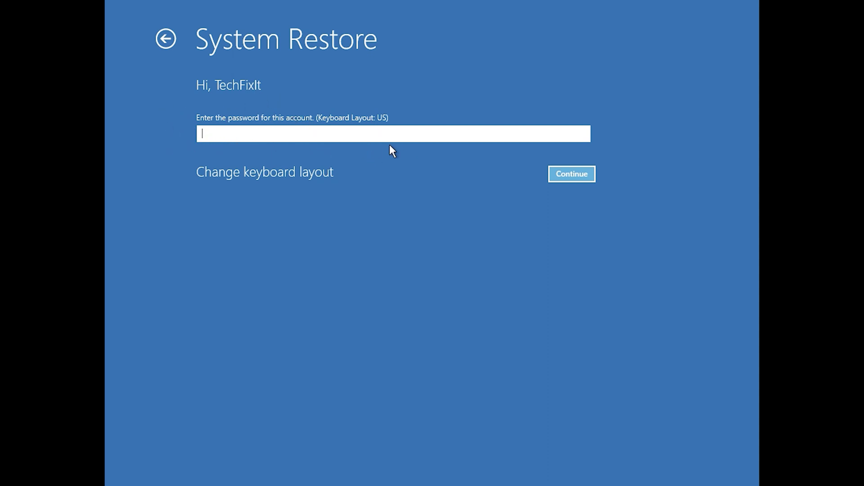
pyautogui.click(562, 176)
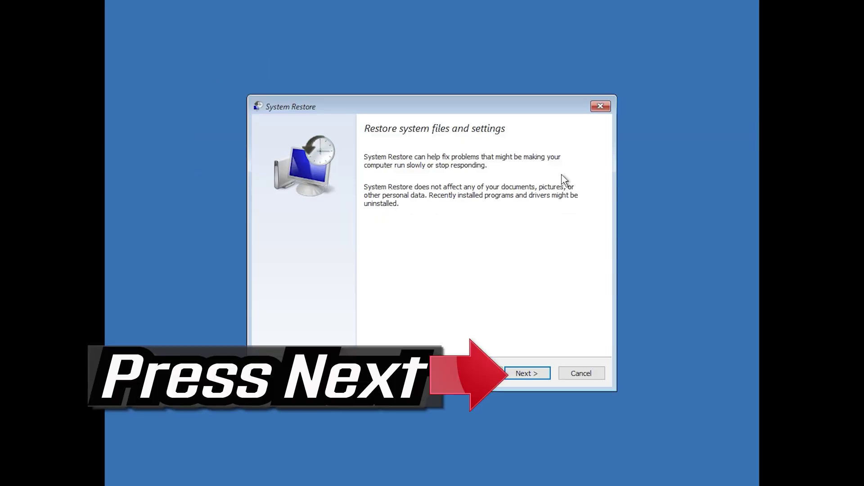
# Restore the system to the 1/10/2020 12:21:42 AM restore point, confirm, and restart
pyautogui.click(529, 373)
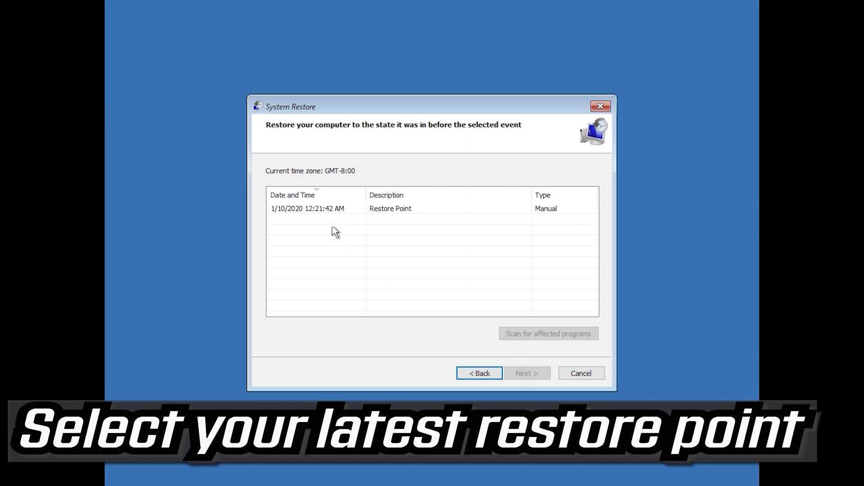
pyautogui.click(298, 209)
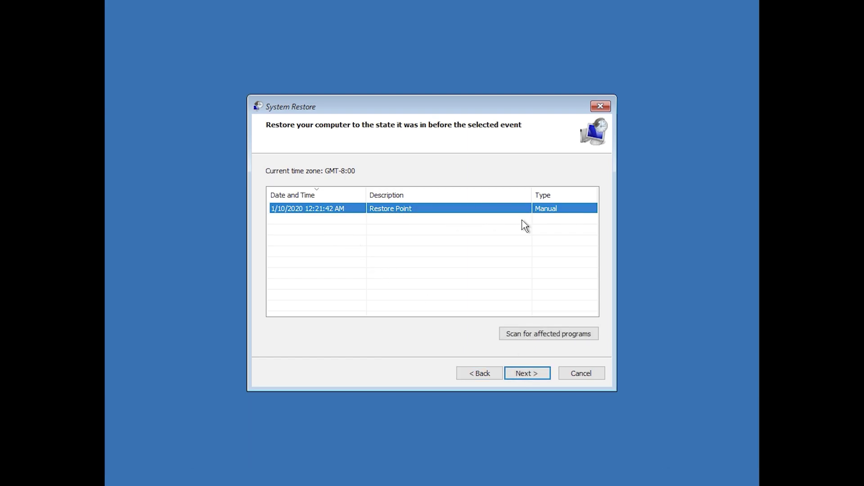
pyautogui.click(531, 379)
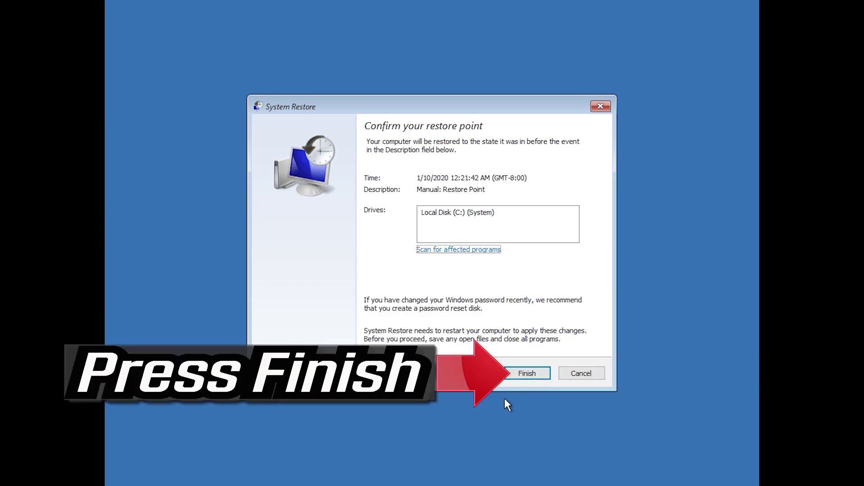
pyautogui.click(529, 383)
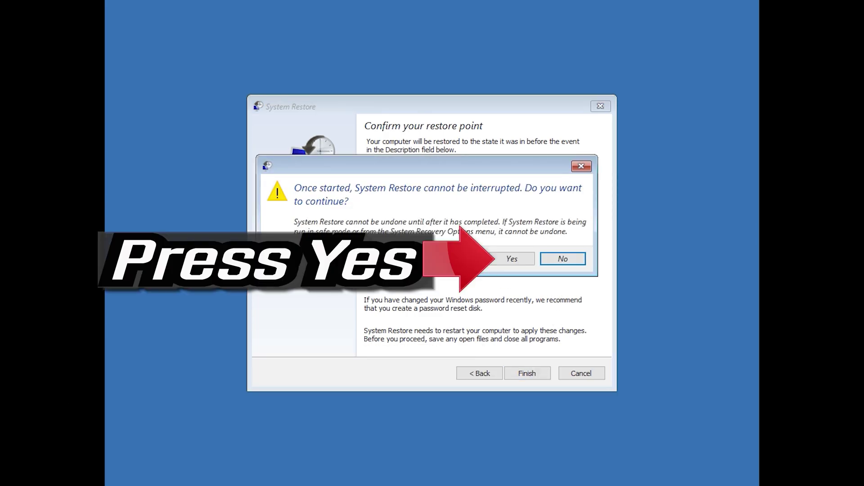
pyautogui.click(504, 265)
pyautogui.click(508, 264)
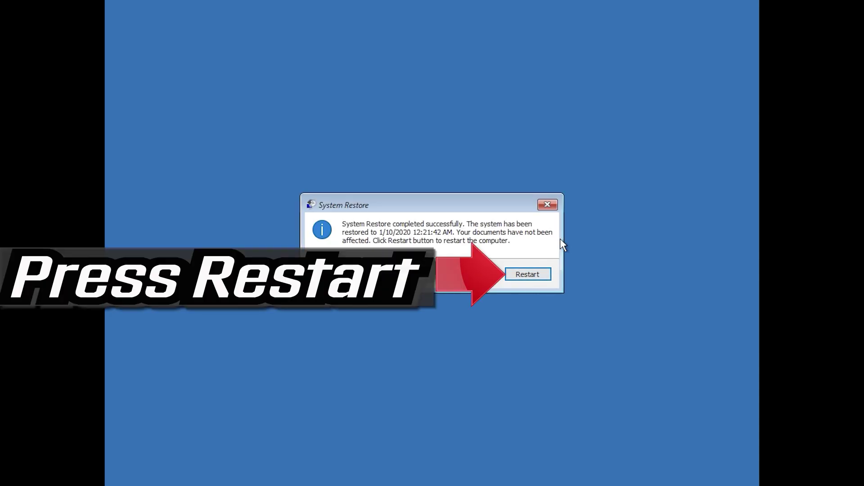
pyautogui.click(522, 283)
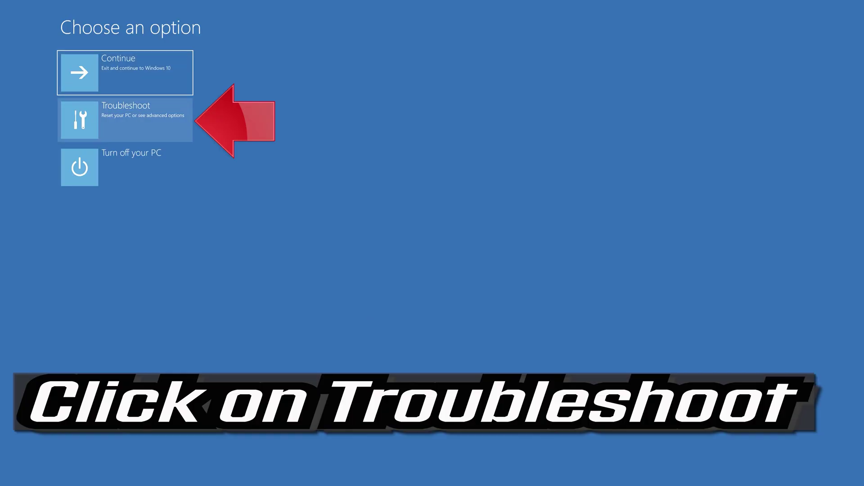
# Start Reset this PC from Troubleshoot with the Keep my files option
pyautogui.click(144, 120)
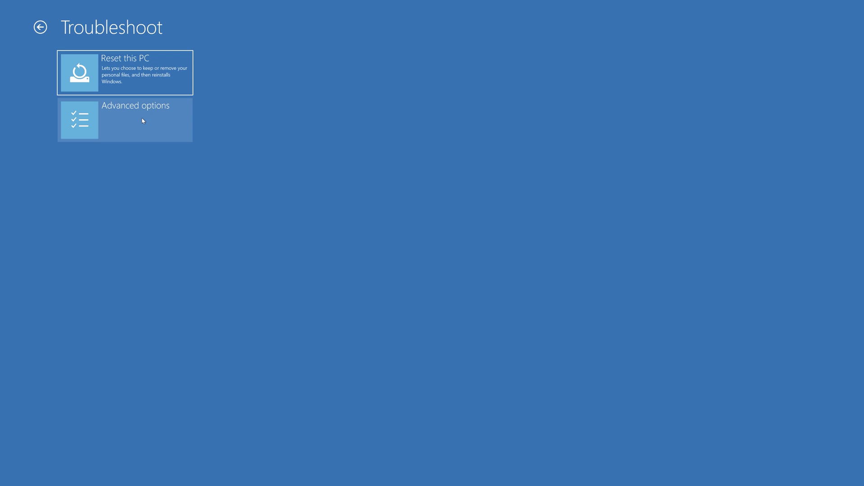
pyautogui.click(147, 74)
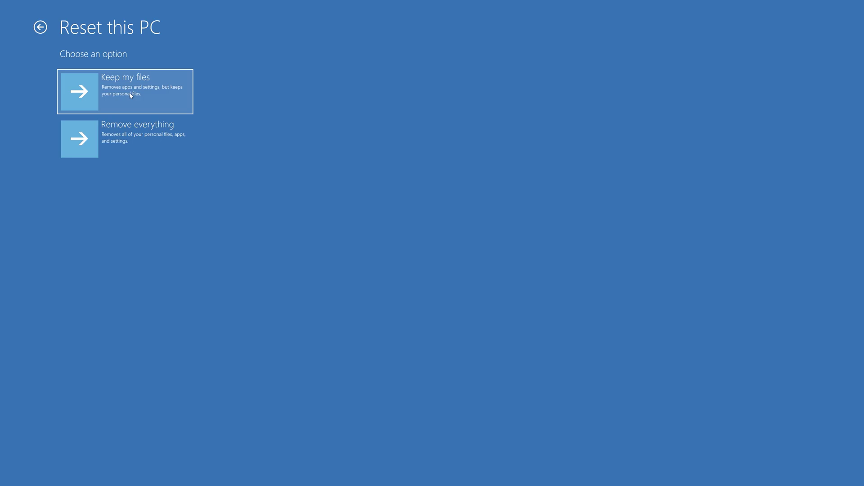
pyautogui.click(131, 95)
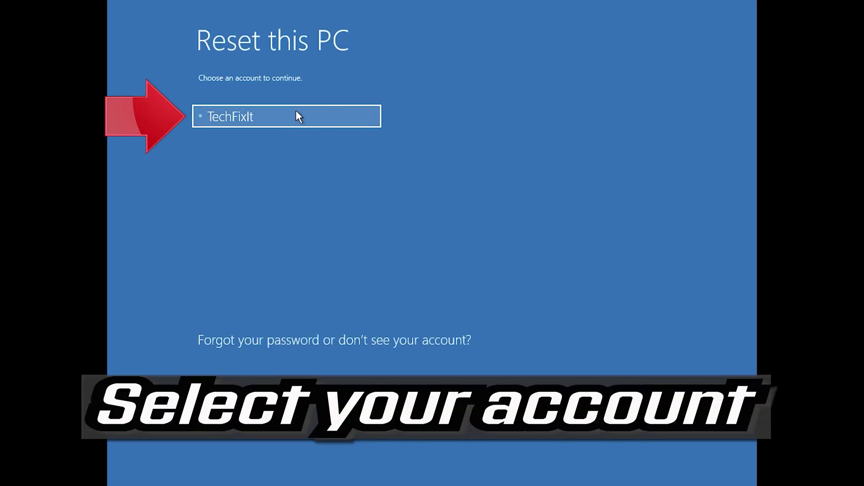
# Sign in with the user account's password and confirm Reset to begin the reset
pyautogui.click(323, 112)
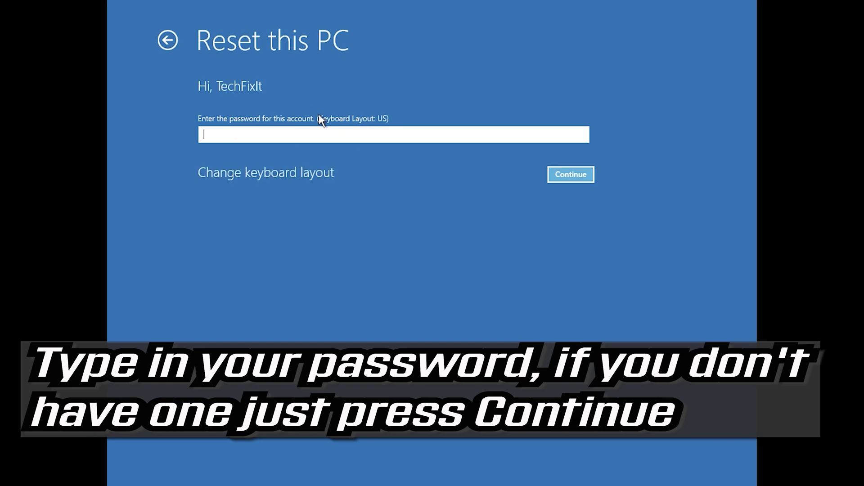
pyautogui.click(558, 177)
pyautogui.click(563, 177)
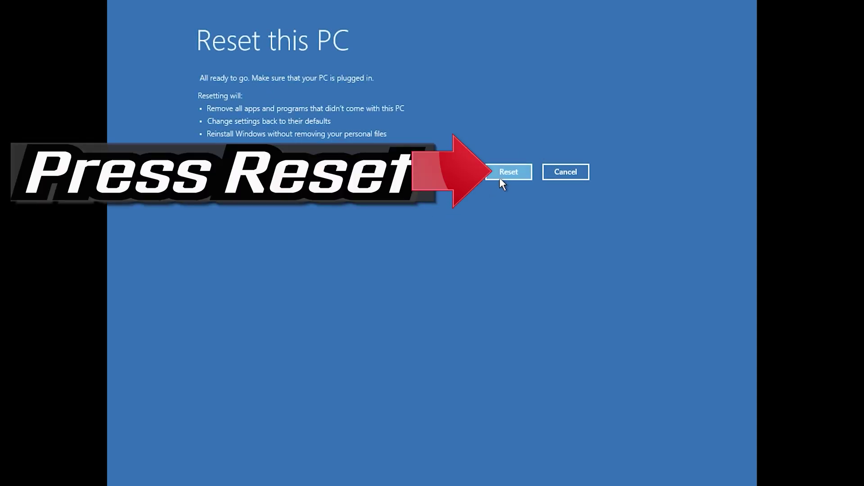
pyautogui.click(516, 174)
pyautogui.click(514, 175)
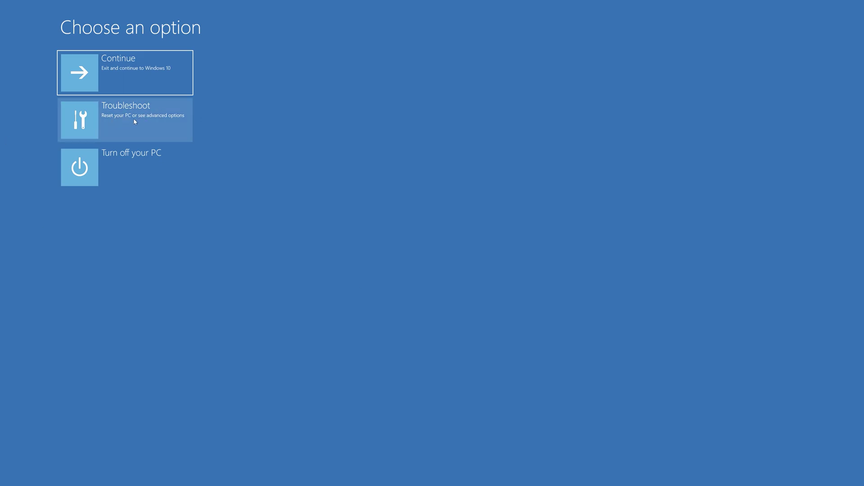
# Launch Command Prompt from Troubleshoot > Advanced options and choose the user account
pyautogui.click(124, 126)
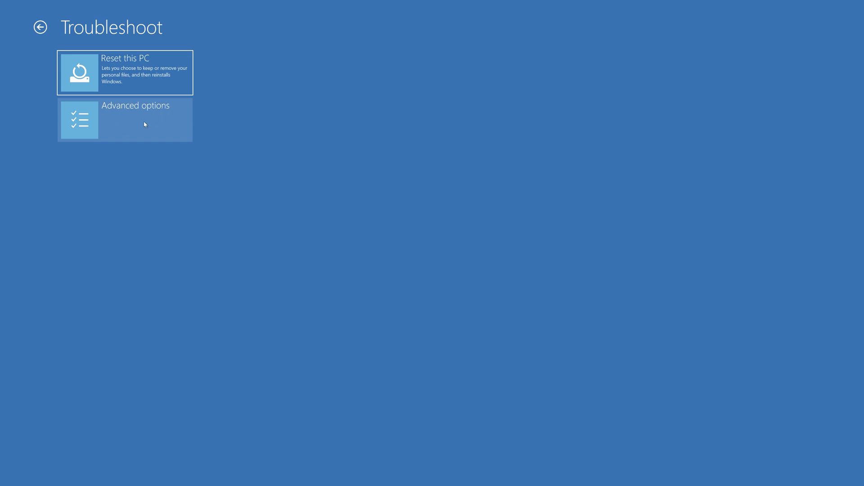
pyautogui.click(139, 125)
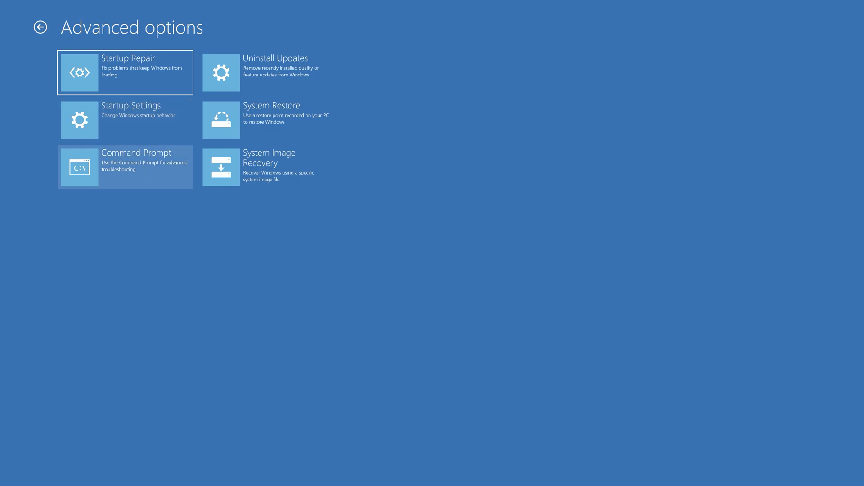
pyautogui.click(162, 172)
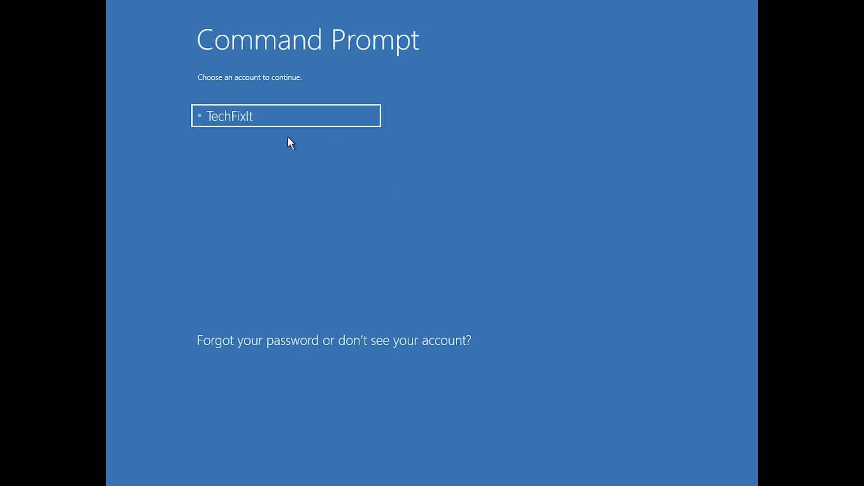
pyautogui.click(347, 124)
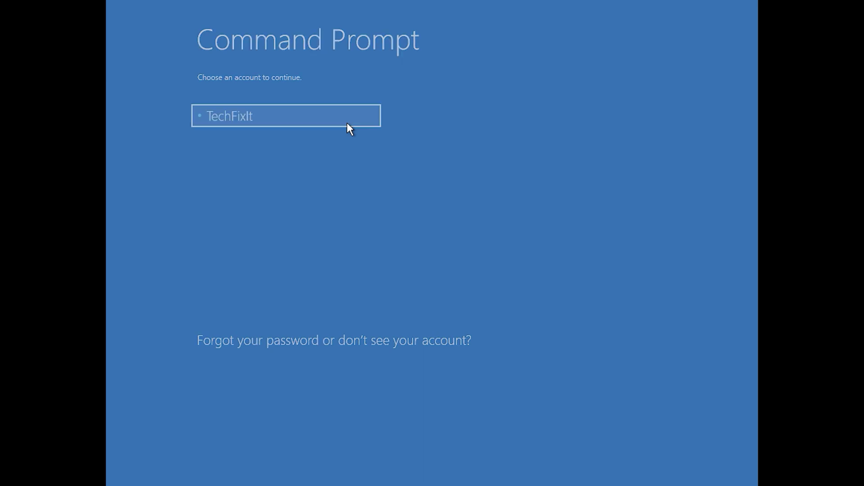
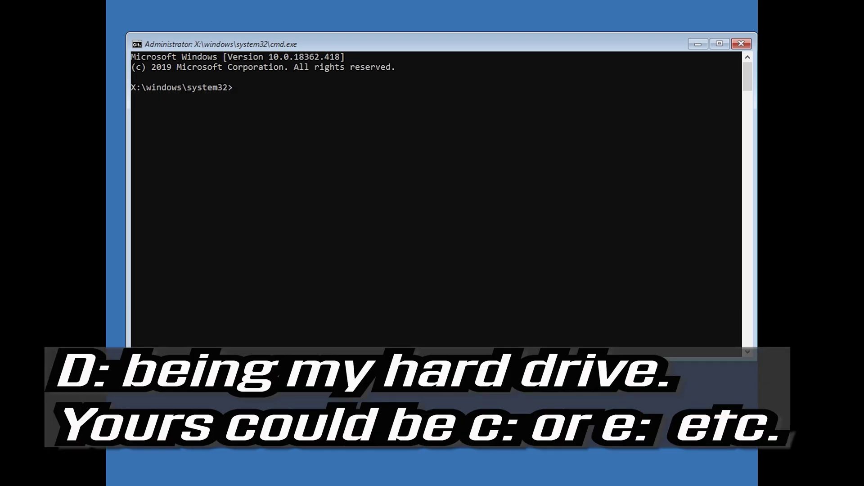
# Run chkdsk /f d: to check drive D: for file system errors
pyautogui.write('chkdsk')
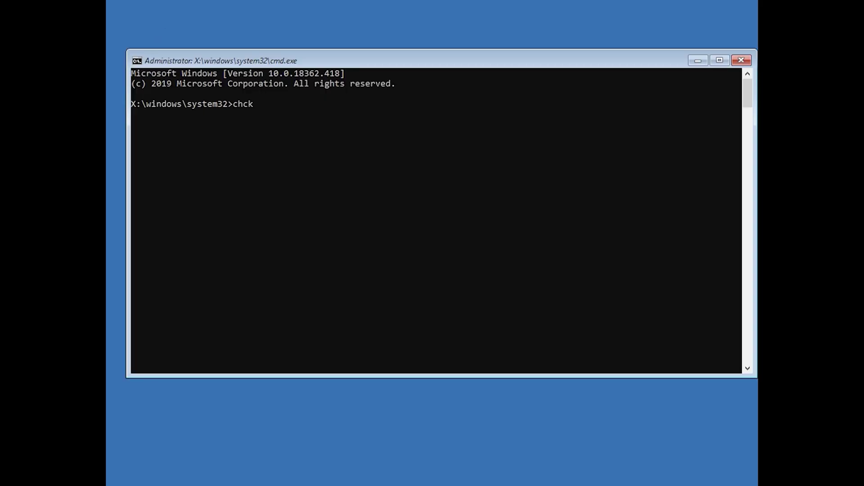
pyautogui.write('sk /f d:')
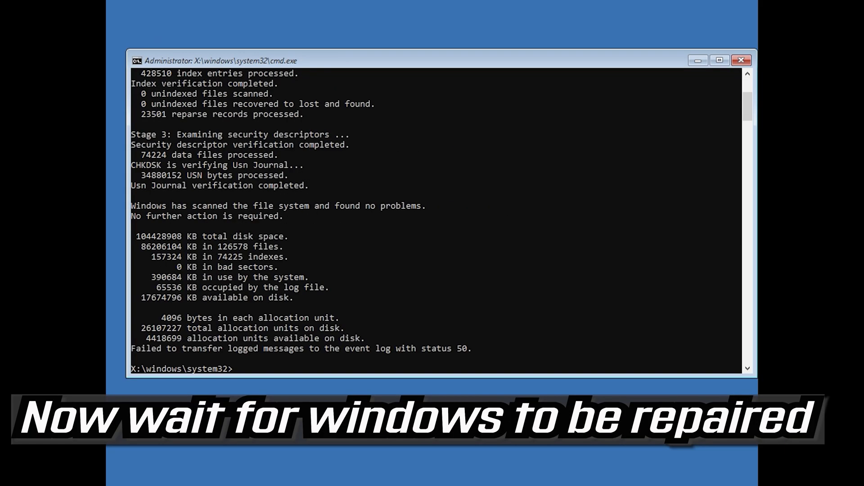